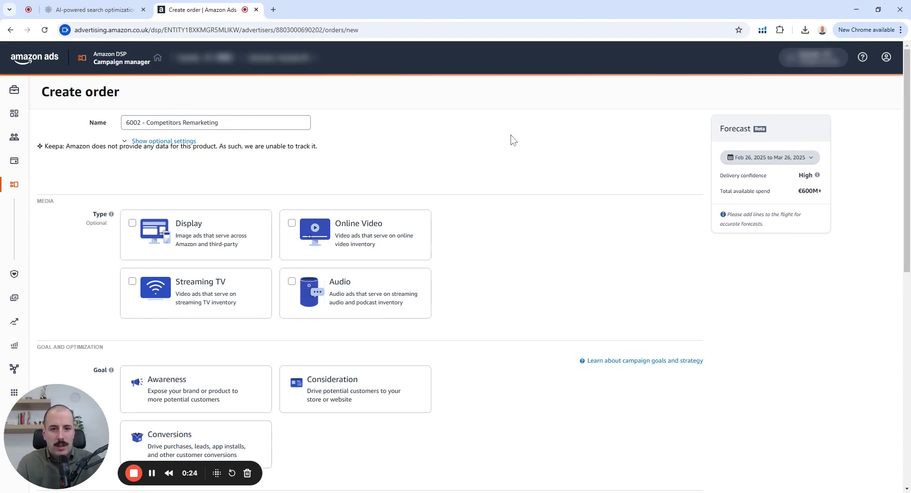
# Choose Conversions as the goal of the Competitors Remarketing order
pyautogui.scroll(-2, 844, 134)
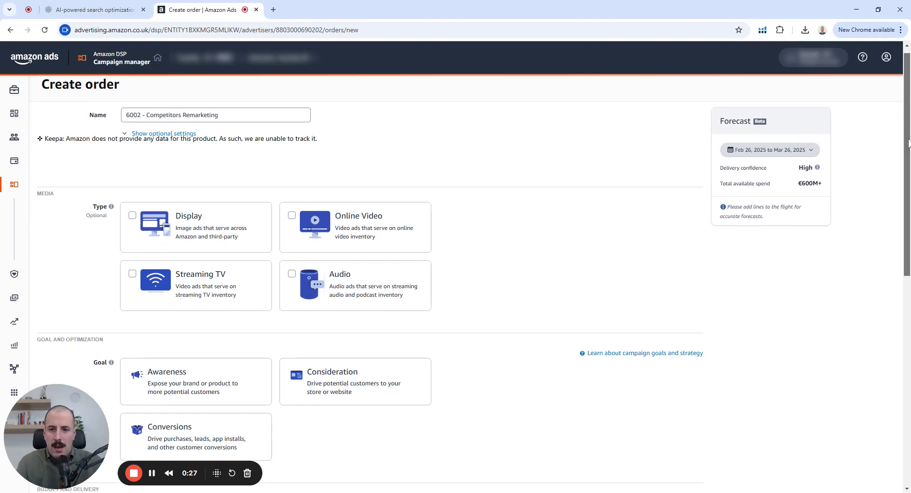
pyautogui.scroll(-3, 844, 134)
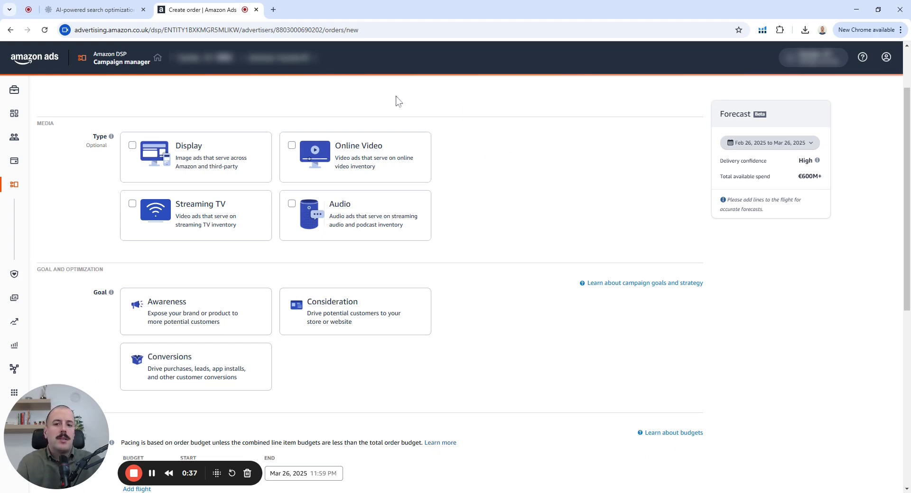
pyautogui.moveTo(111, 137)
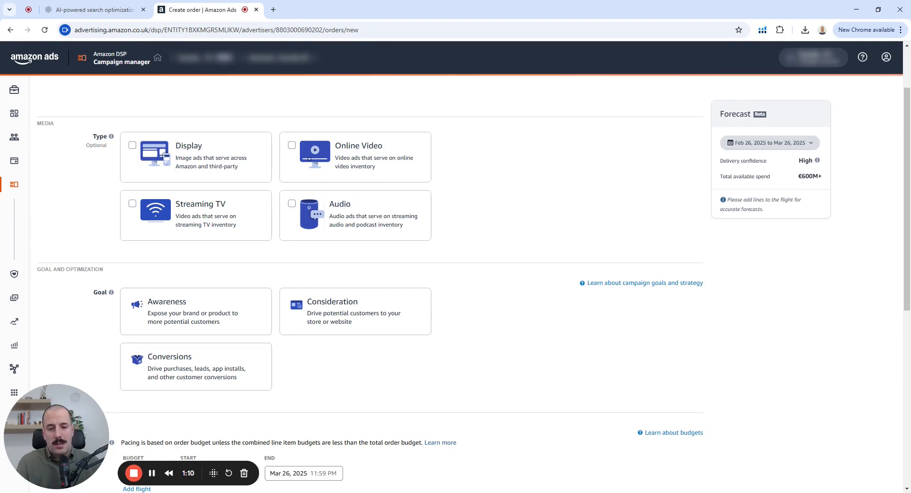
pyautogui.scroll(-2, 526, 198)
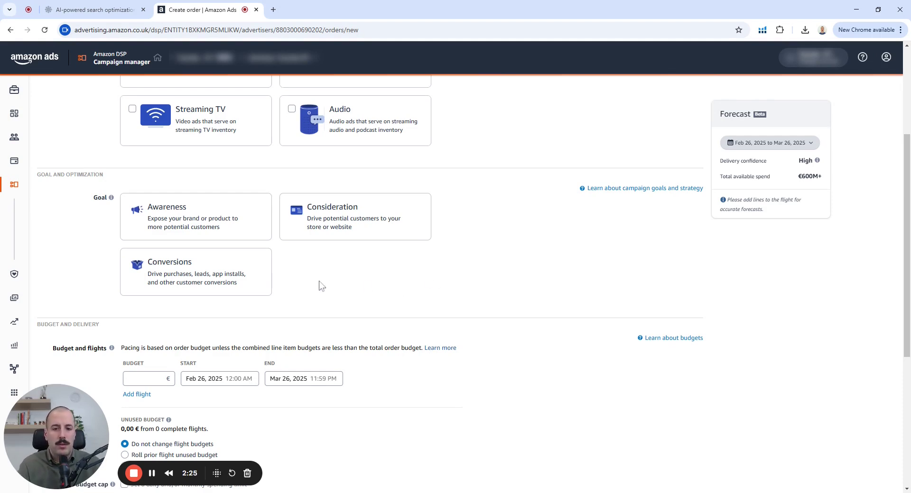
pyautogui.click(207, 274)
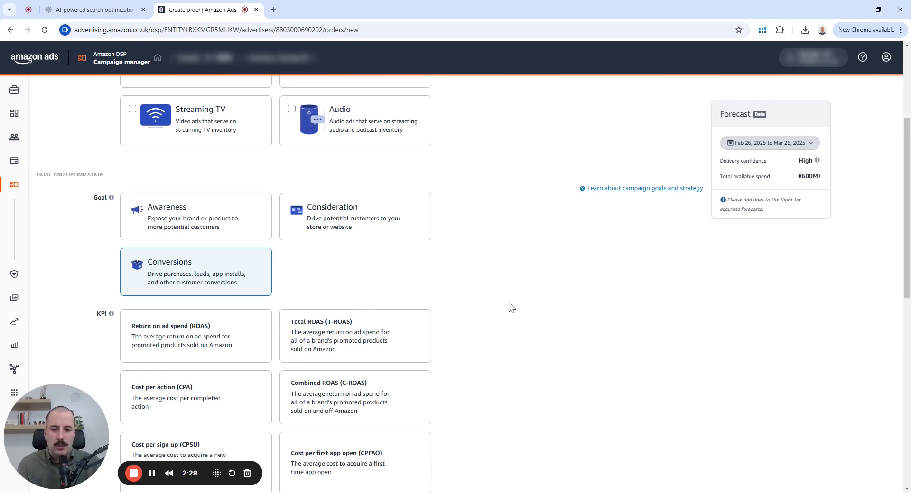
# Choose Return on ad spend (ROAS) as the order's KPI, briefly comparing it with Cost per action (CPA)
pyautogui.scroll(-1, 515, 305)
pyautogui.scroll(-2, 526, 305)
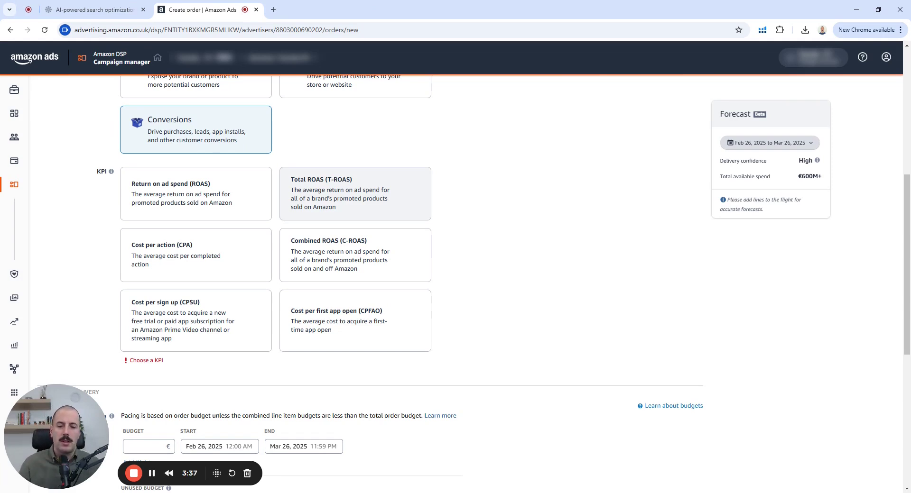
pyautogui.click(202, 190)
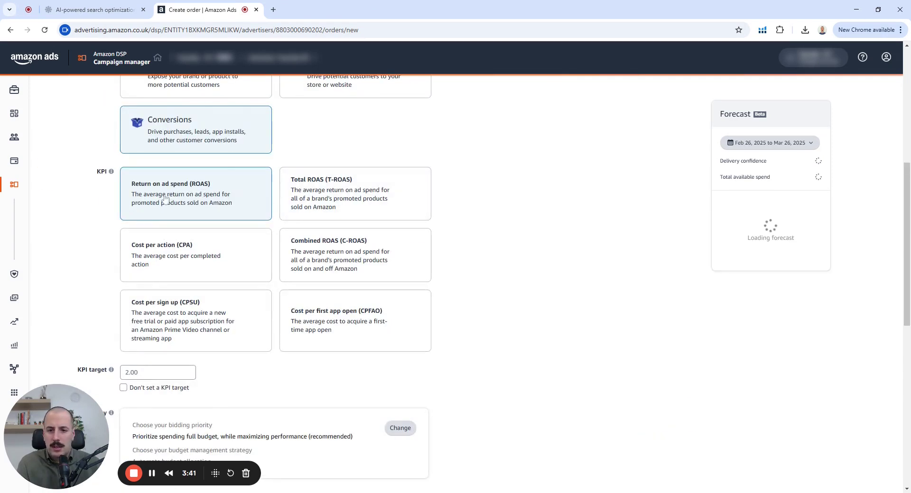
pyautogui.scroll(-4, 484, 240)
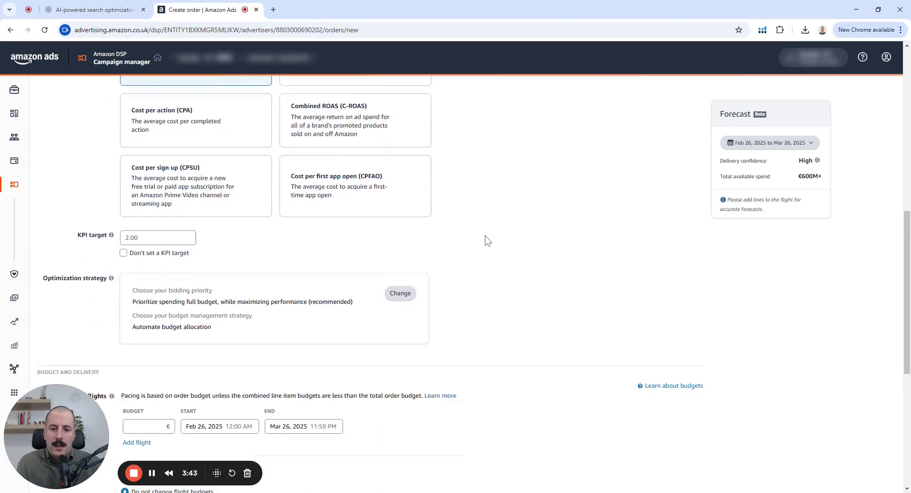
pyautogui.scroll(2, 488, 223)
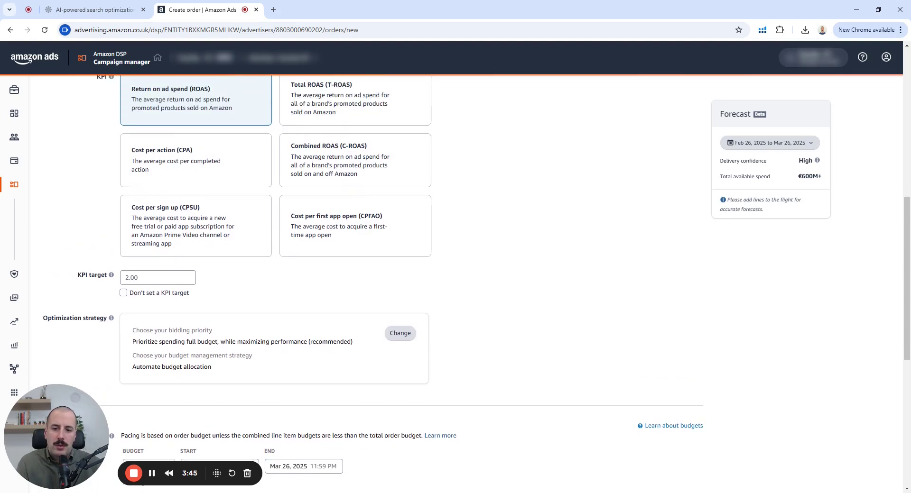
pyautogui.scroll(1, 332, 175)
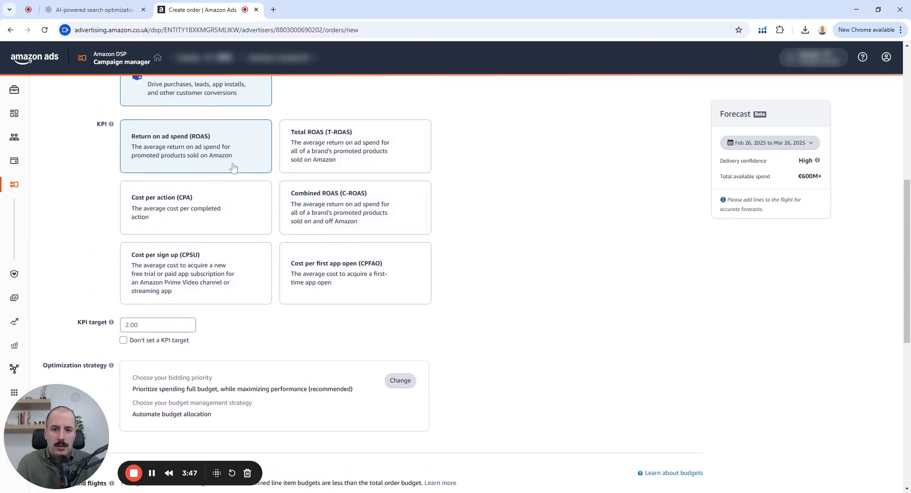
pyautogui.click(239, 213)
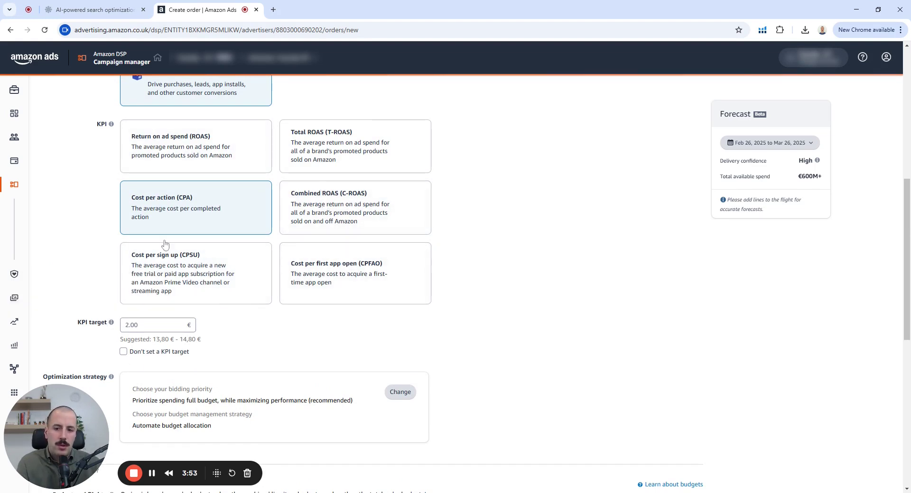
pyautogui.click(200, 141)
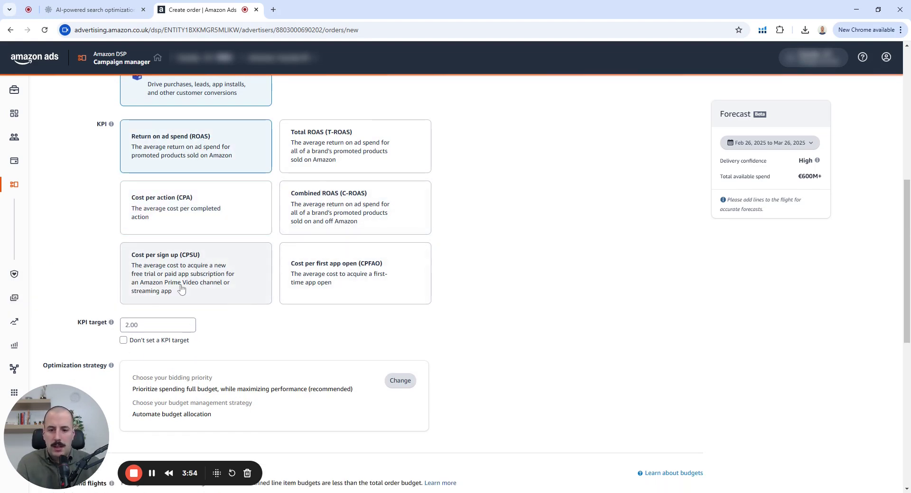
# Opt out of setting a KPI target for the order
pyautogui.click(126, 325)
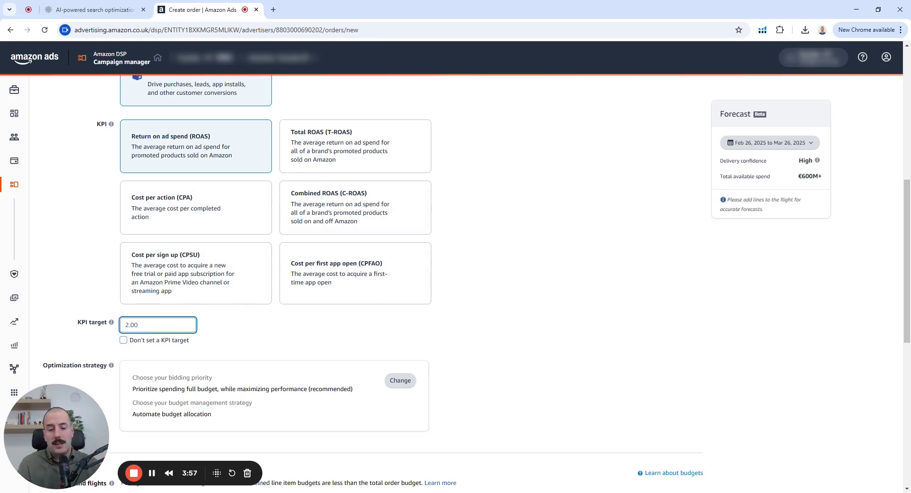
pyautogui.click(274, 329)
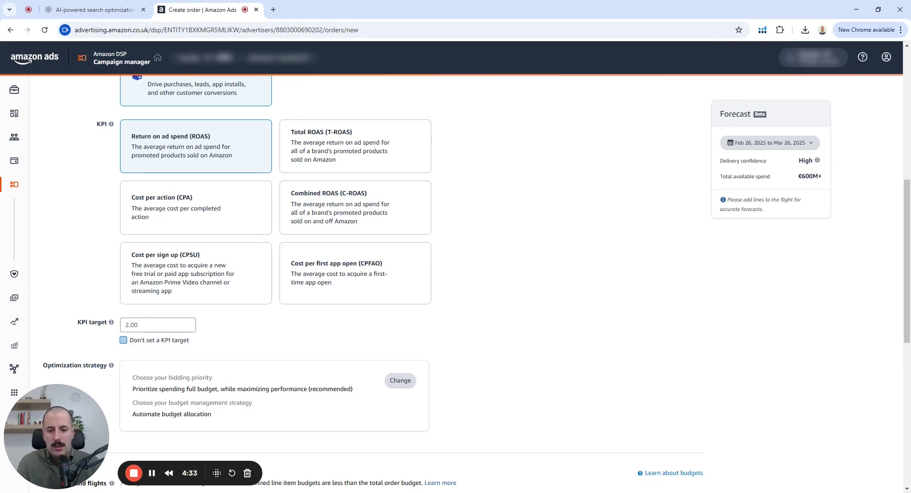
pyautogui.click(177, 341)
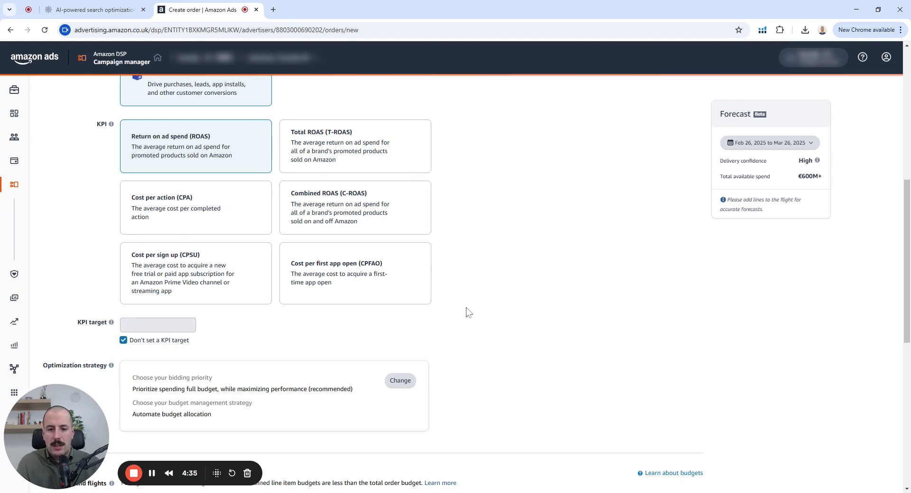
# Edit the optimization strategy and change the budget management strategy to Manage budget manually
pyautogui.scroll(-1, 468, 313)
pyautogui.scroll(-1, 498, 287)
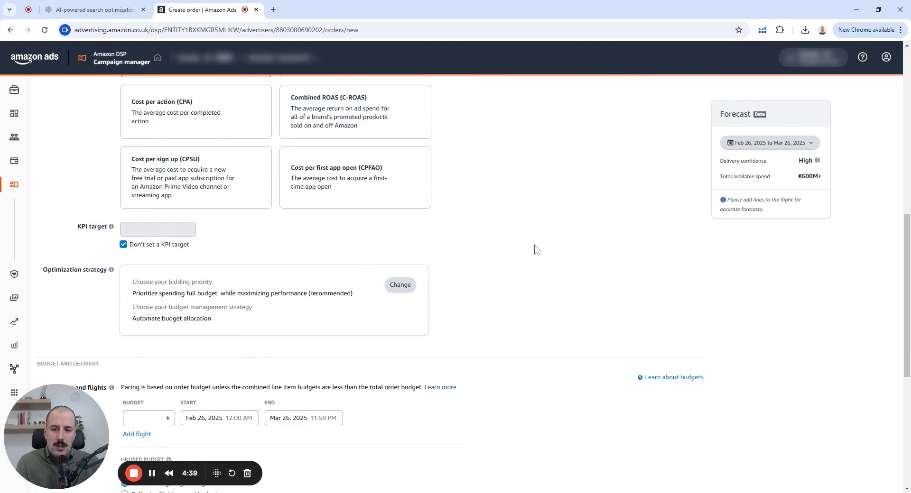
pyautogui.scroll(-1, 535, 250)
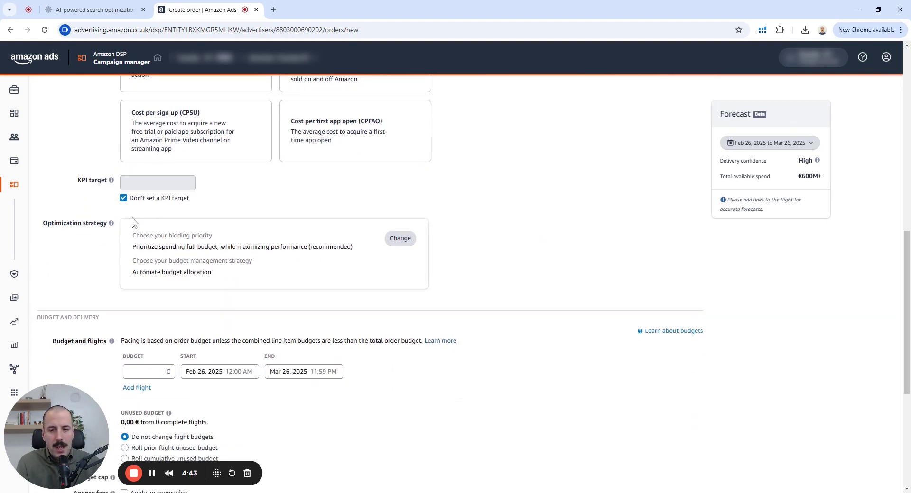
pyautogui.moveTo(112, 224)
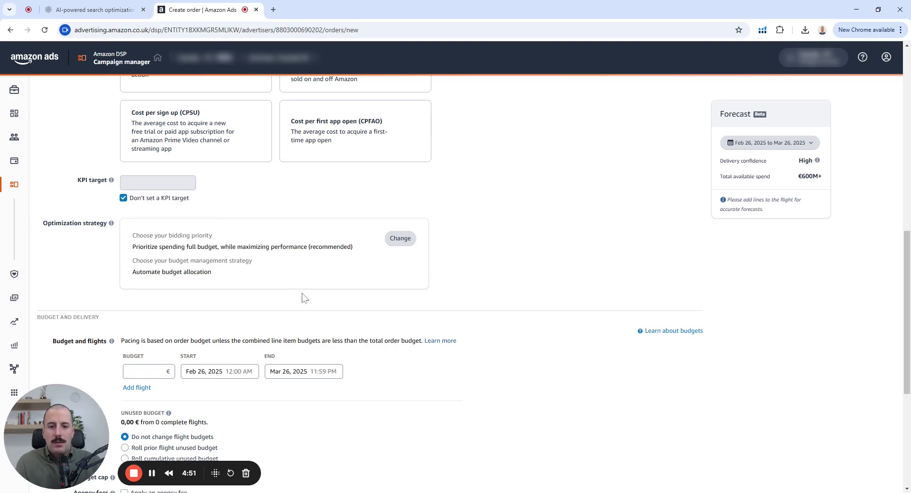
pyautogui.click(400, 239)
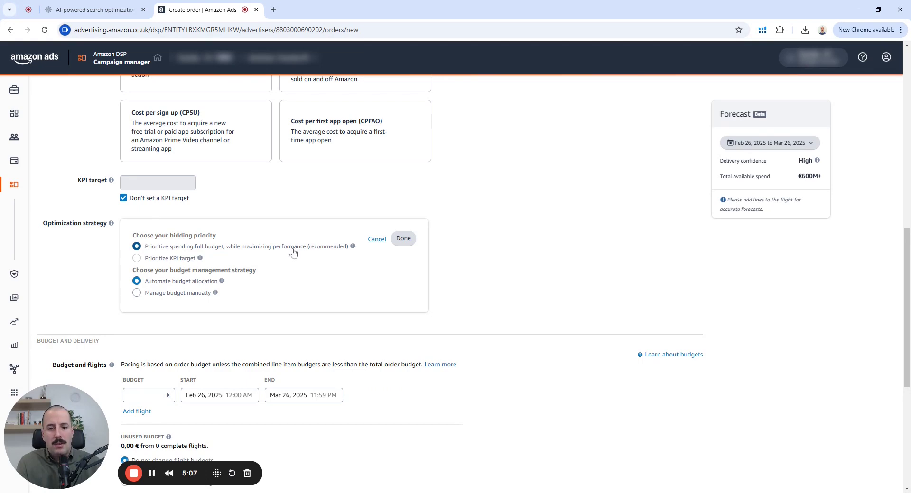
pyautogui.moveTo(154, 261)
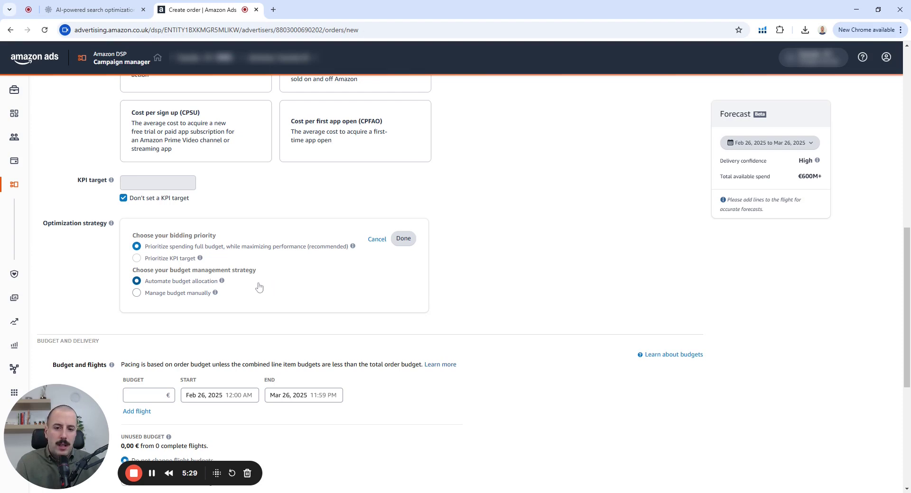
pyautogui.moveTo(223, 282)
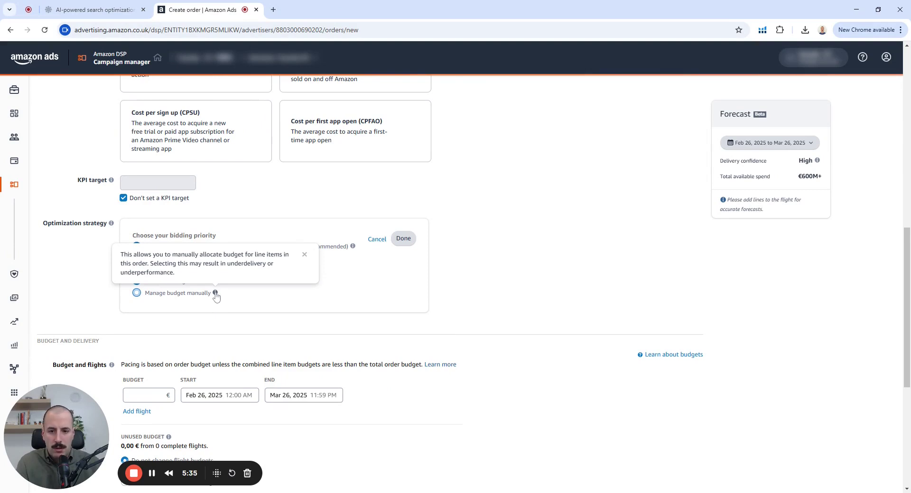
pyautogui.click(169, 294)
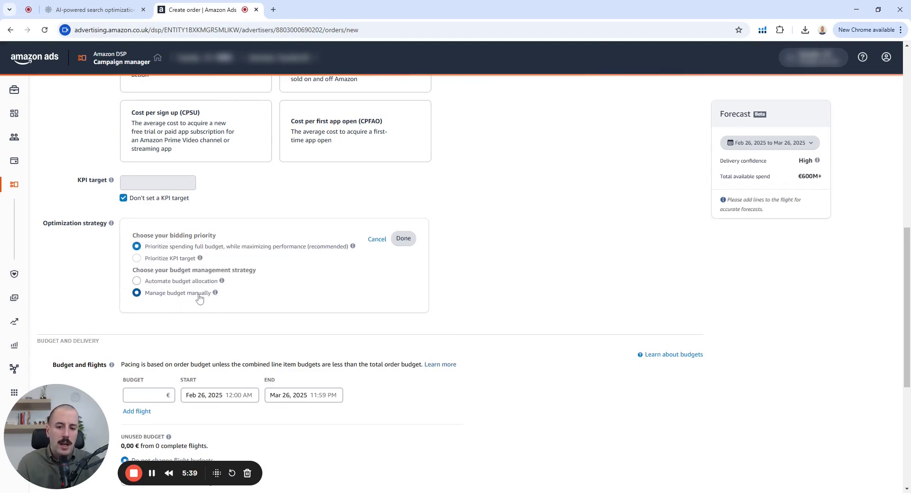
pyautogui.moveTo(215, 295)
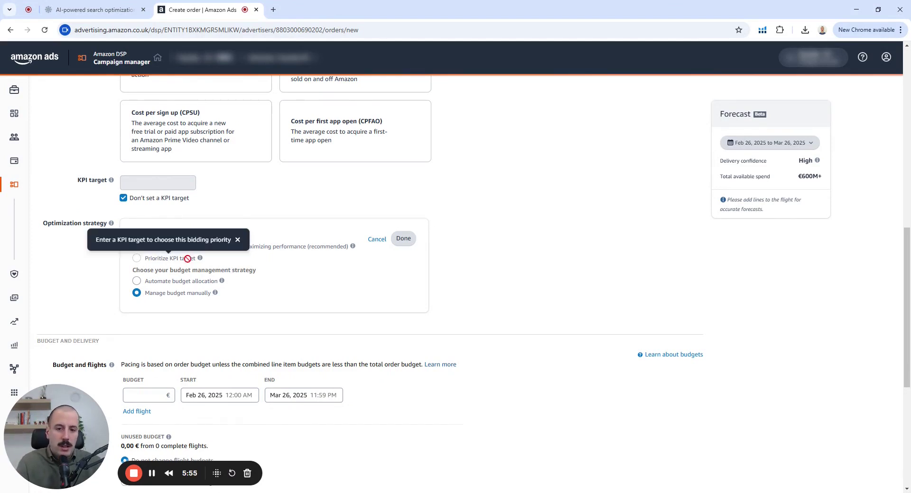
# Allow a KPI target again and change the bidding priority to Prioritize KPI target, then apply the optimization strategy
pyautogui.click(123, 197)
pyautogui.click(126, 183)
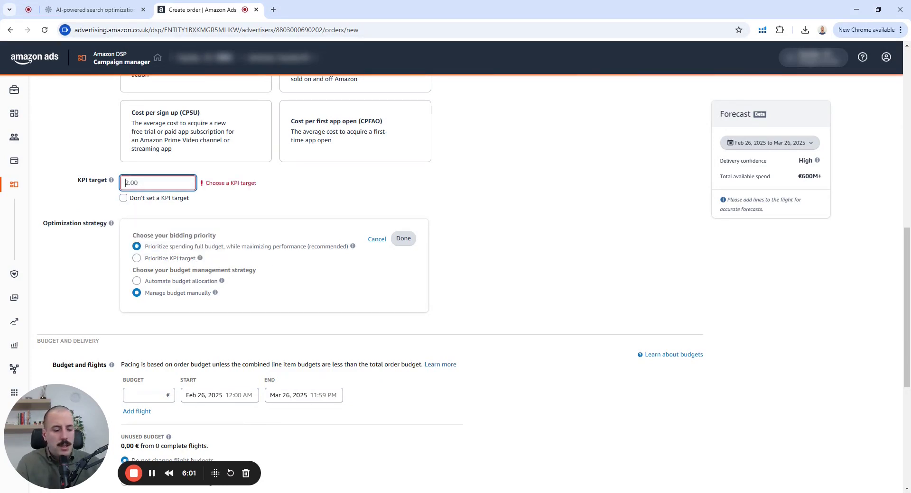
pyautogui.write('3')
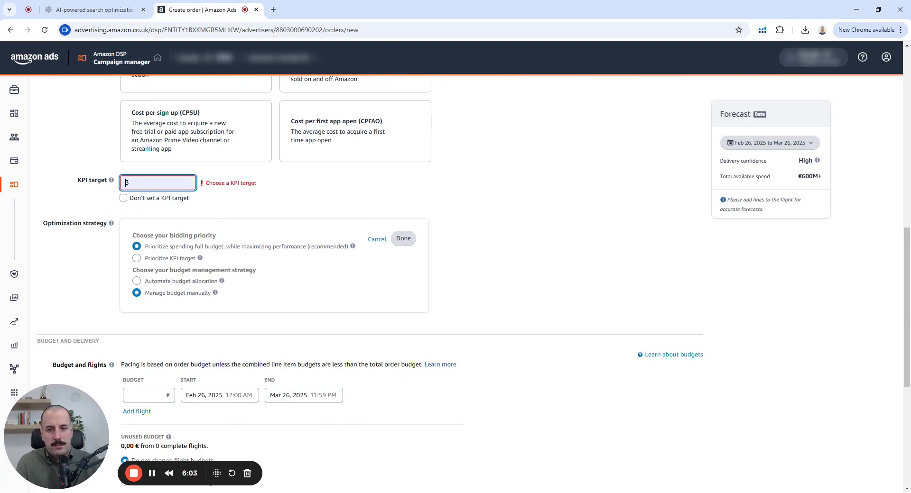
pyautogui.press('BackSpace')
pyautogui.click(290, 195)
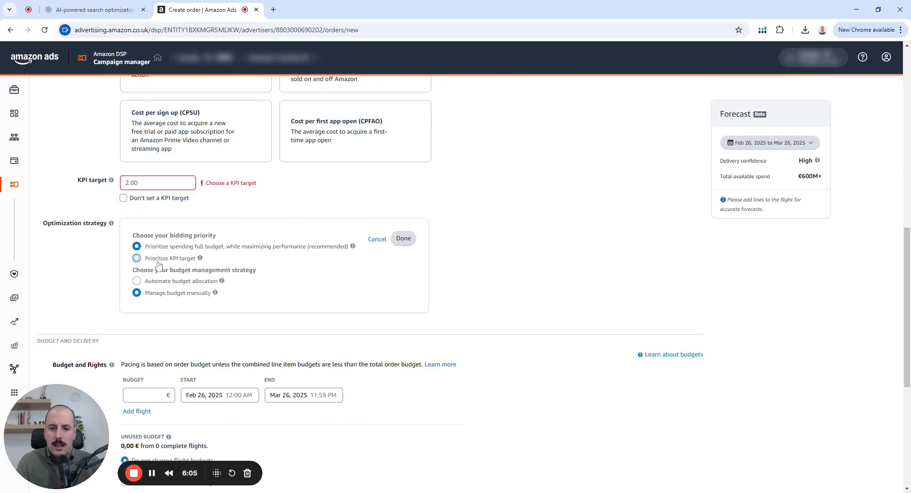
pyautogui.click(162, 262)
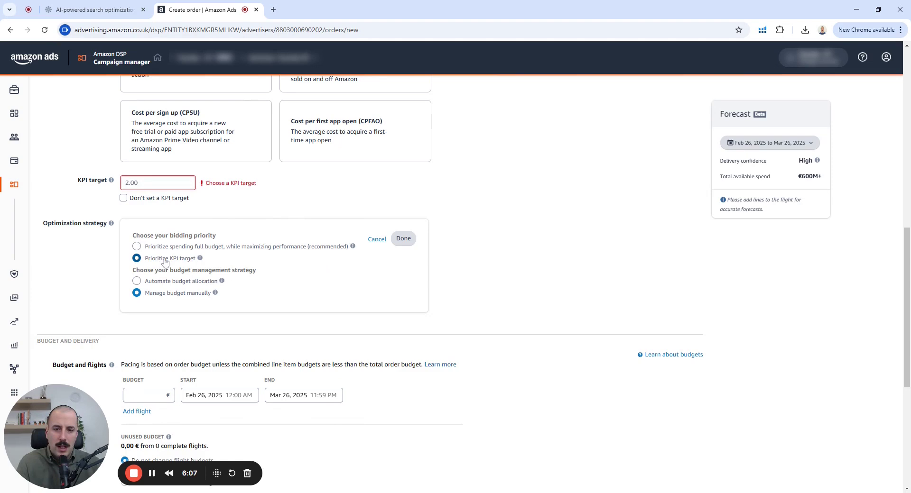
pyautogui.moveTo(201, 261)
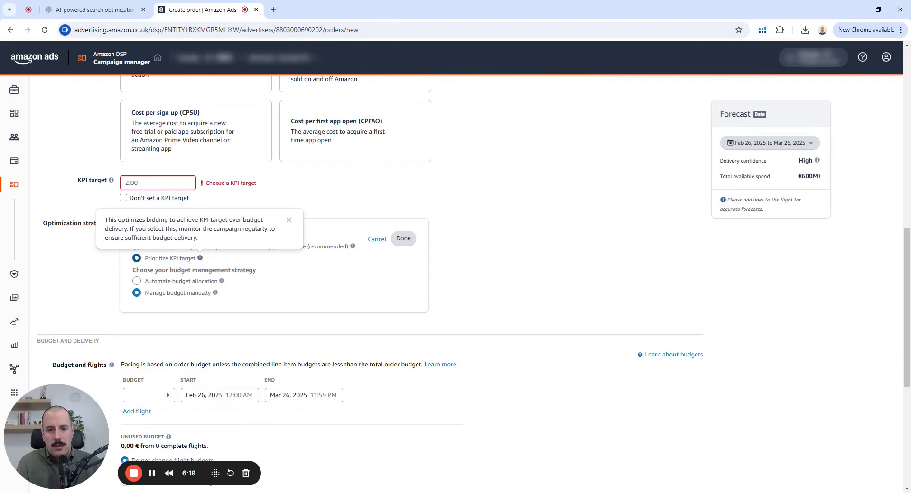
pyautogui.moveTo(355, 249)
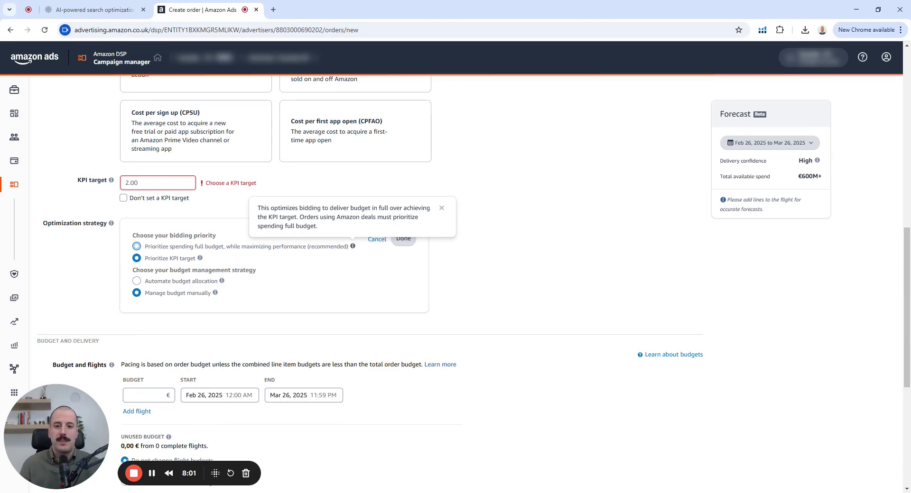
pyautogui.click(538, 252)
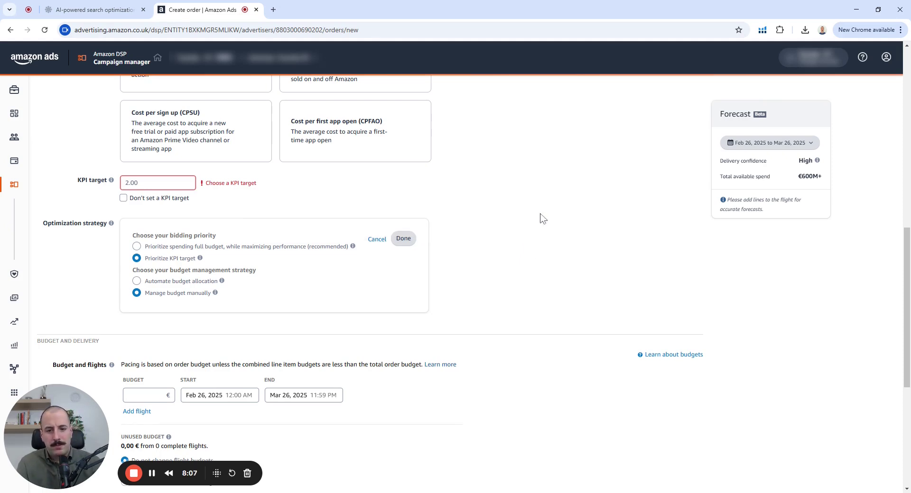
pyautogui.click(404, 239)
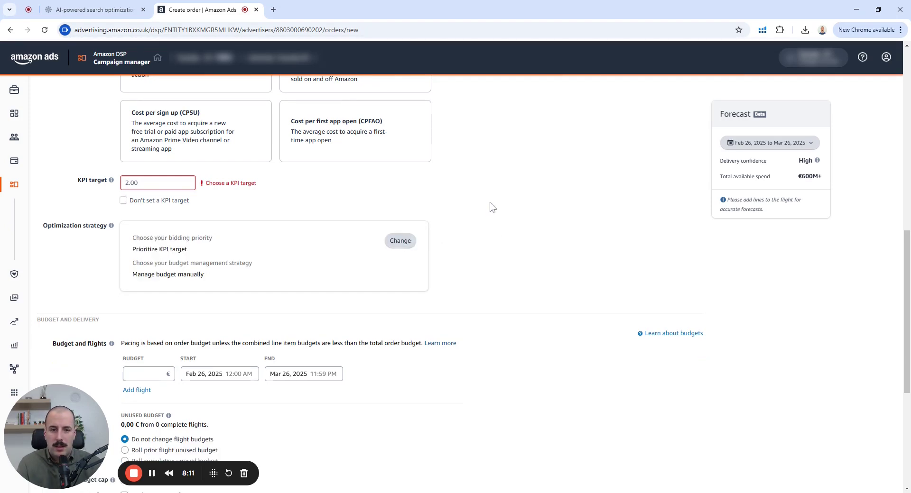
# Set the order's ROAS KPI target to 3
pyautogui.click(126, 183)
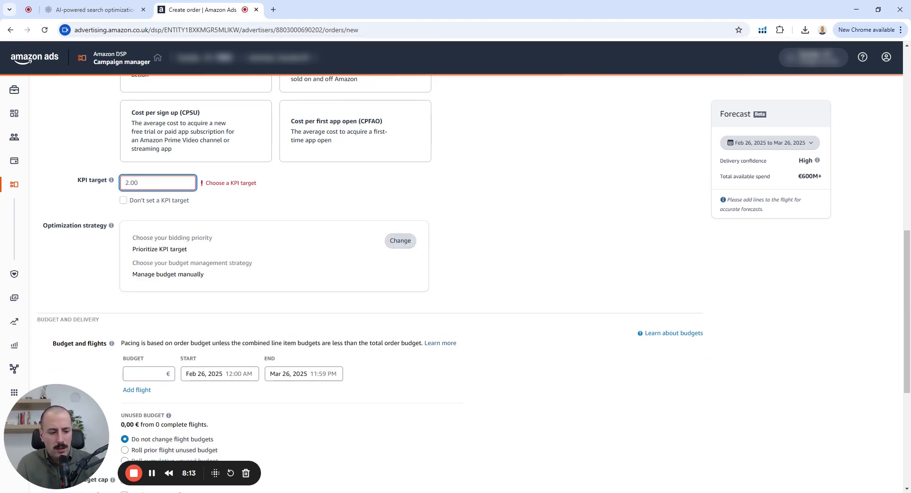
pyautogui.hotkey('ctrl', 'a')
pyautogui.write('3')
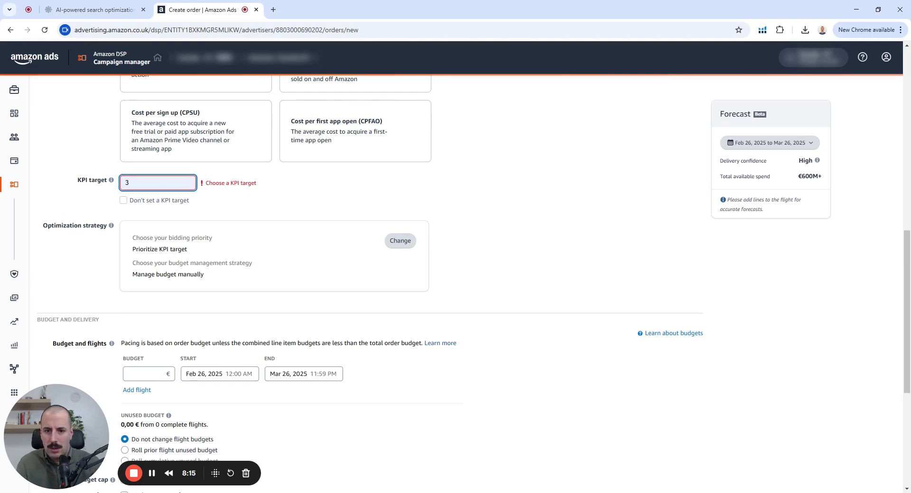
pyautogui.click(148, 216)
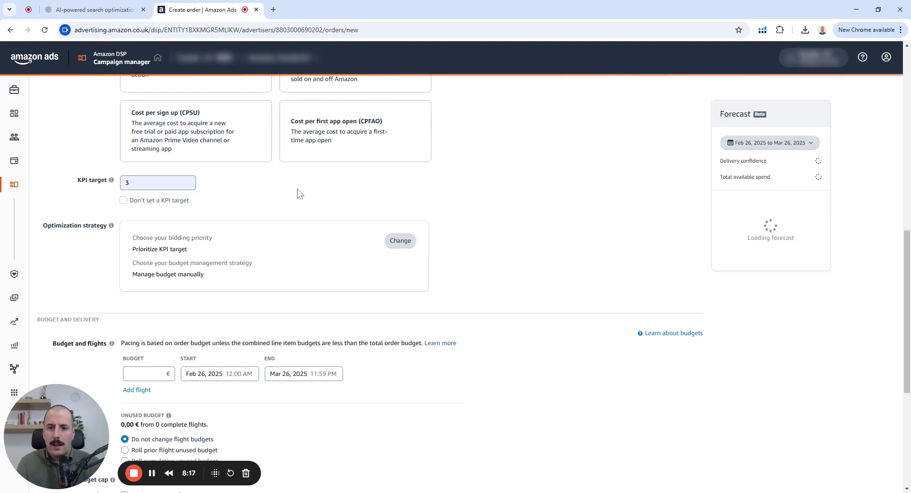
pyautogui.scroll(-3, 515, 198)
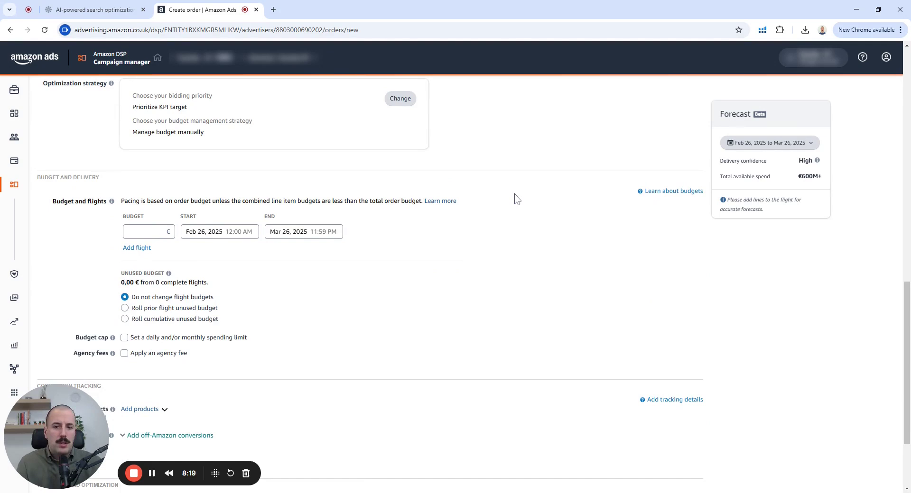
# Set the first flight's budget to 500 € and its end date to Mar 31, 2025
pyautogui.scroll(-1, 516, 198)
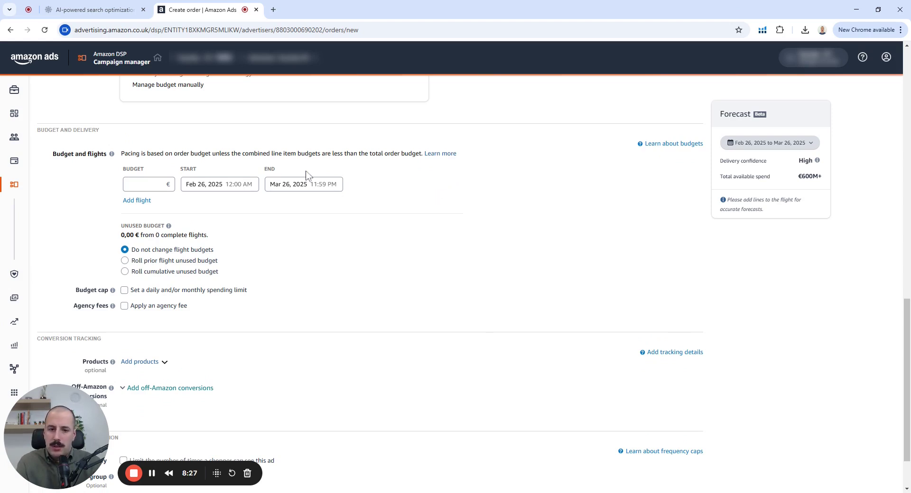
pyautogui.click(142, 184)
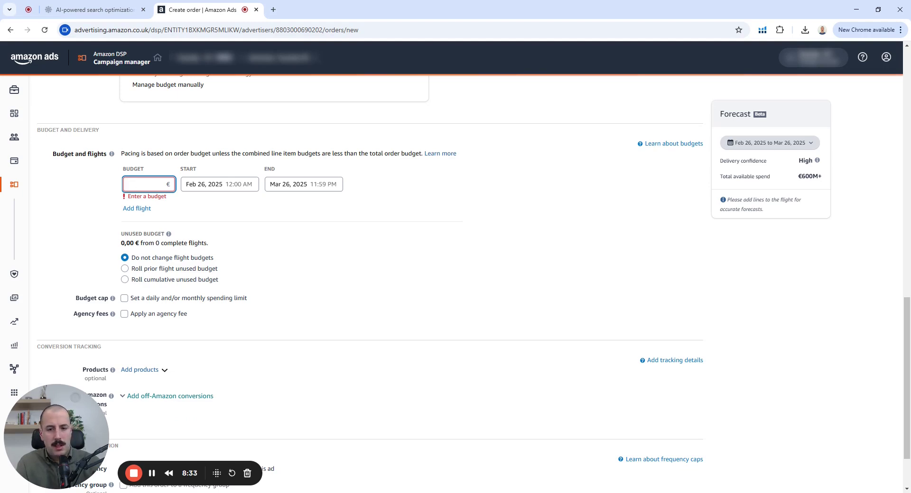
pyautogui.write('500')
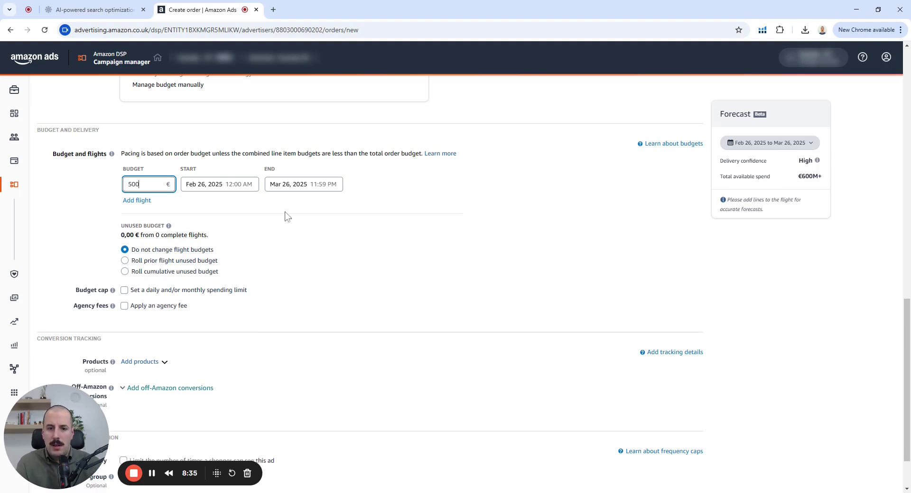
pyautogui.click(286, 216)
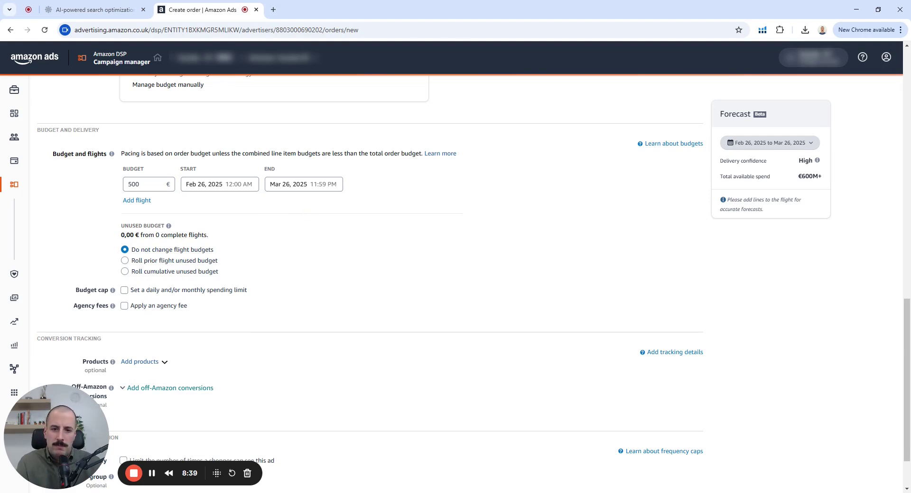
pyautogui.click(304, 192)
pyautogui.click(302, 303)
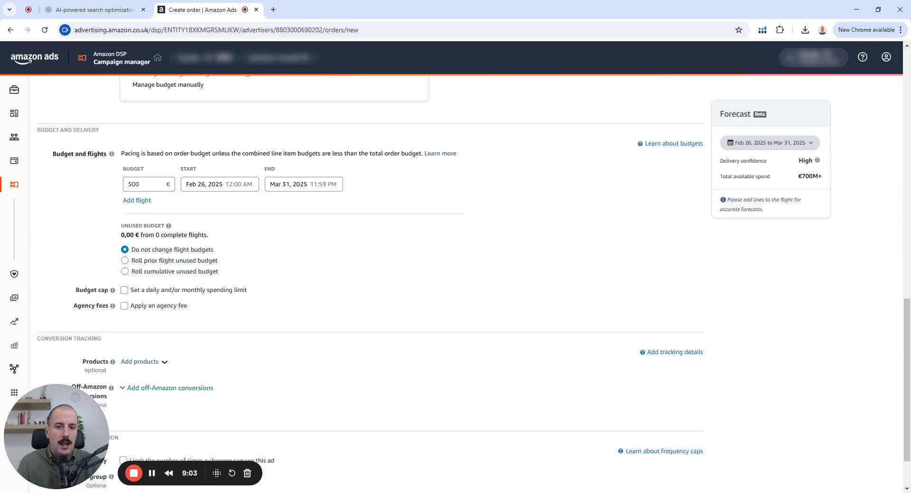
# Add a second flight from Apr 1, 2025 that ends on Apr 30, 2025, with a budget of 500 €
pyautogui.click(137, 200)
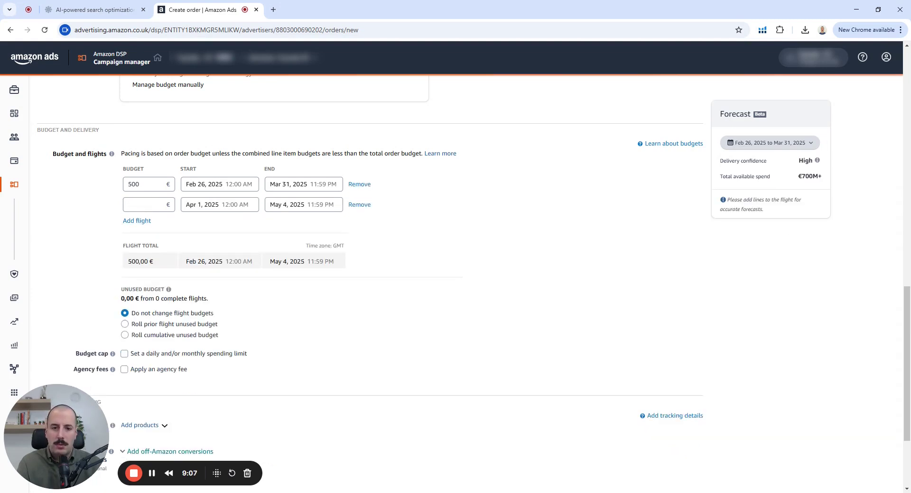
pyautogui.click(304, 204)
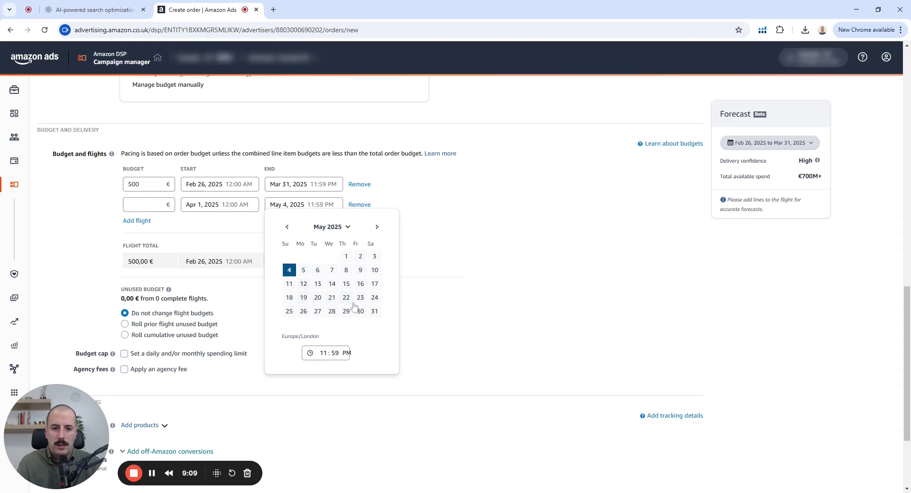
pyautogui.click(288, 228)
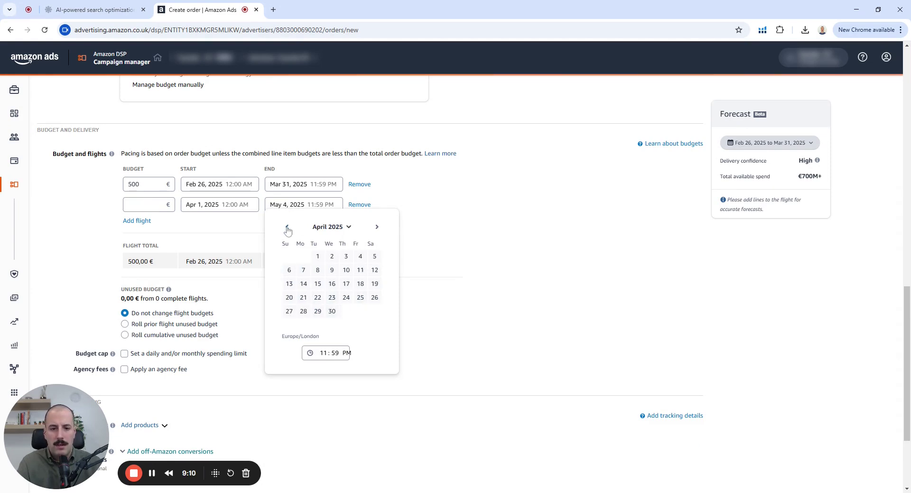
pyautogui.click(332, 313)
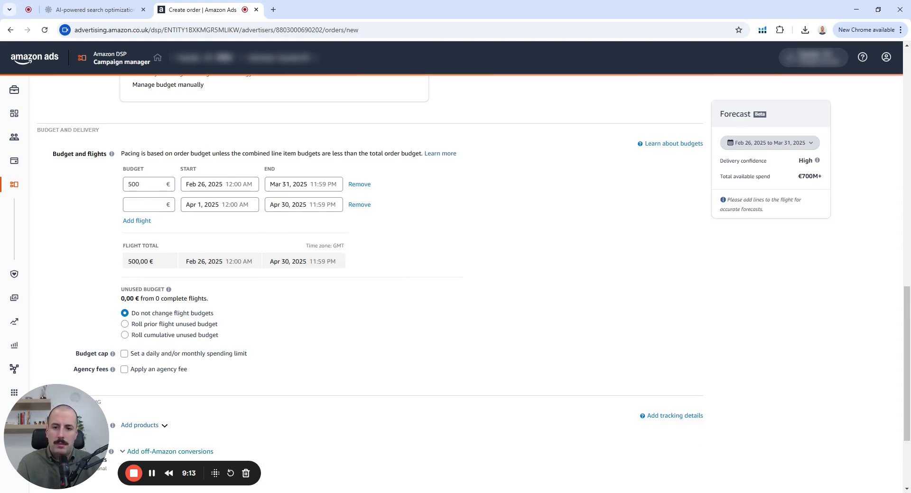
pyautogui.click(145, 204)
pyautogui.write('500')
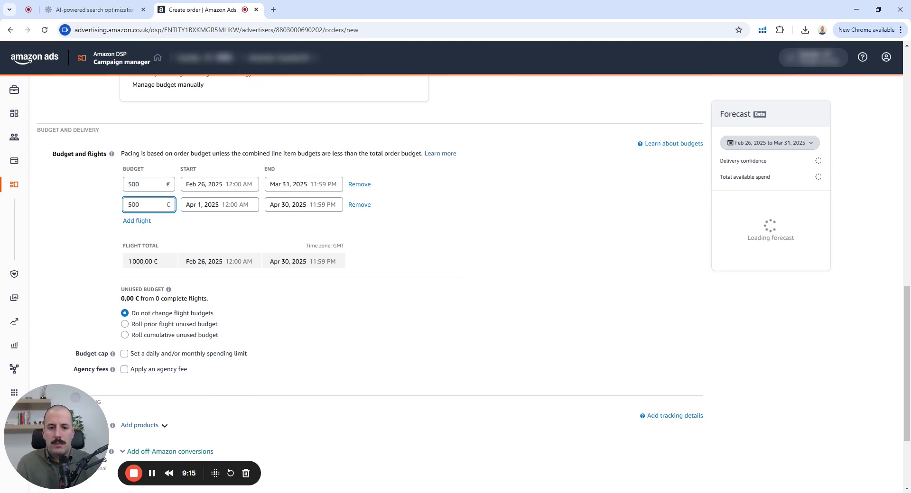
pyautogui.click(389, 236)
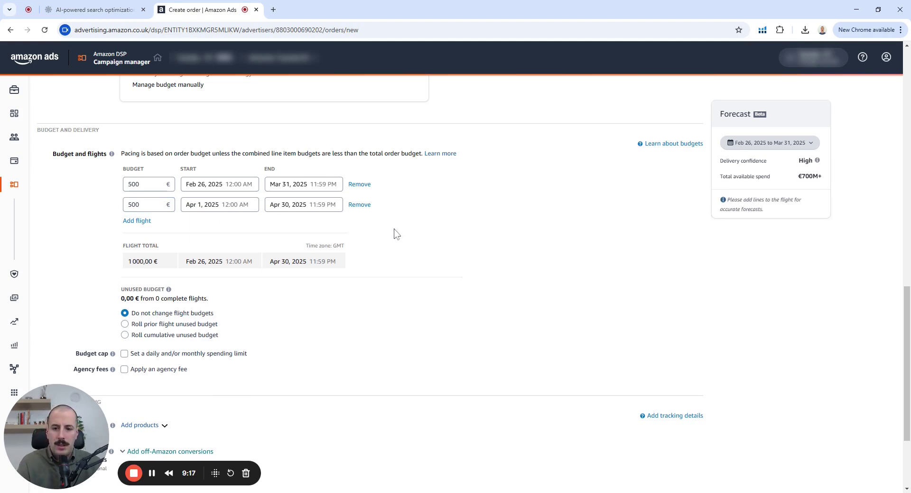
# Set the unused budget handling to Roll prior flight unused budget
pyautogui.scroll(-2, 393, 233)
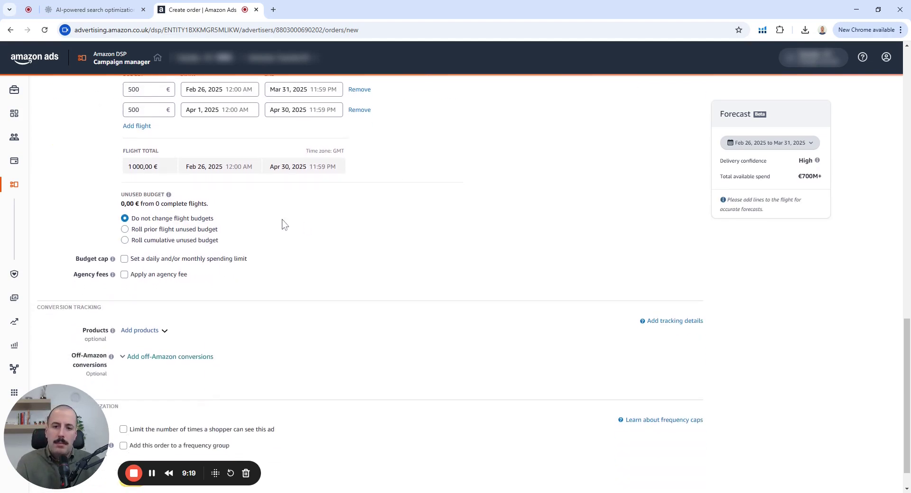
pyautogui.click(138, 232)
pyautogui.scroll(2, 399, 242)
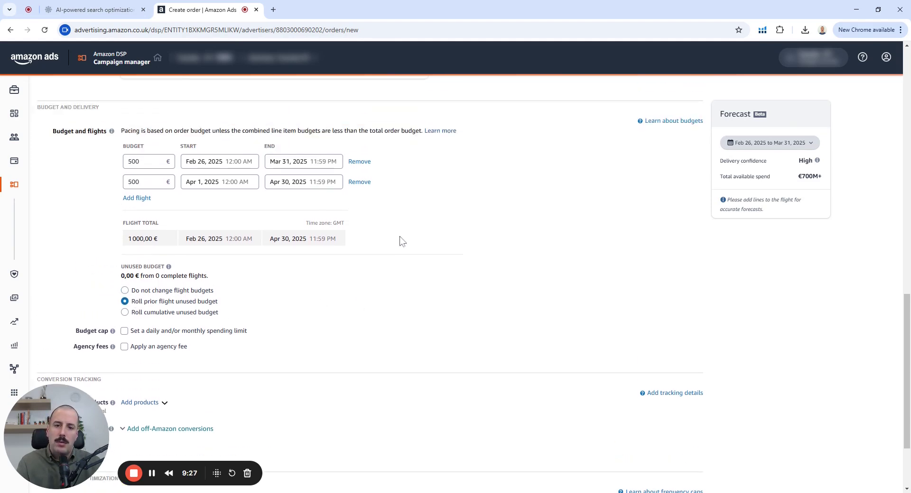
pyautogui.scroll(1, 400, 242)
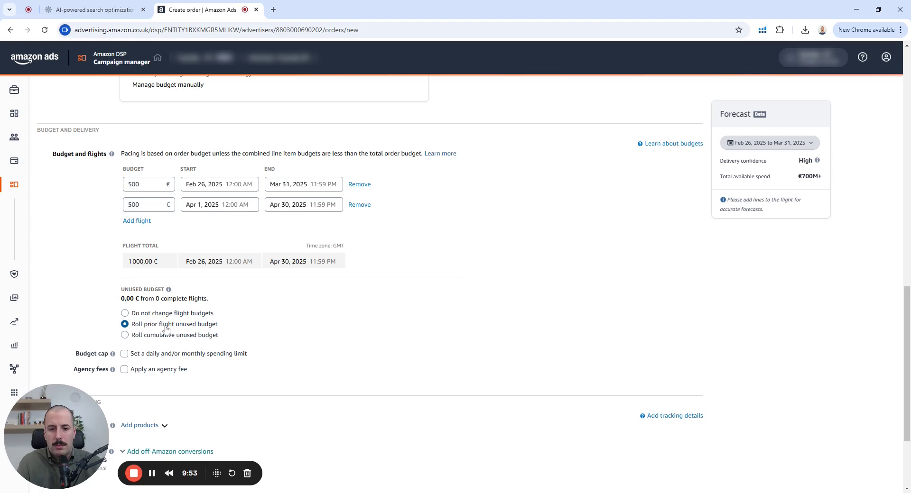
# Try a monthly spending limit as the order's budget cap and turn the cap off again
pyautogui.scroll(-1, 369, 295)
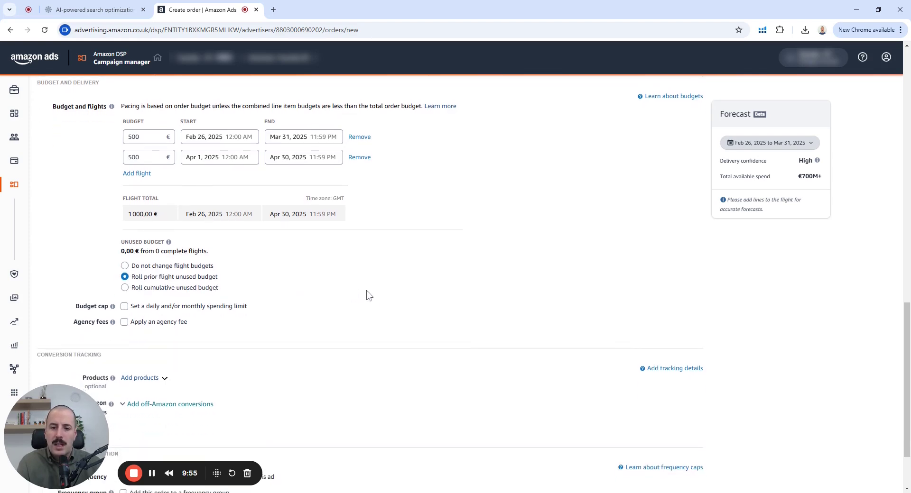
pyautogui.scroll(-1, 370, 295)
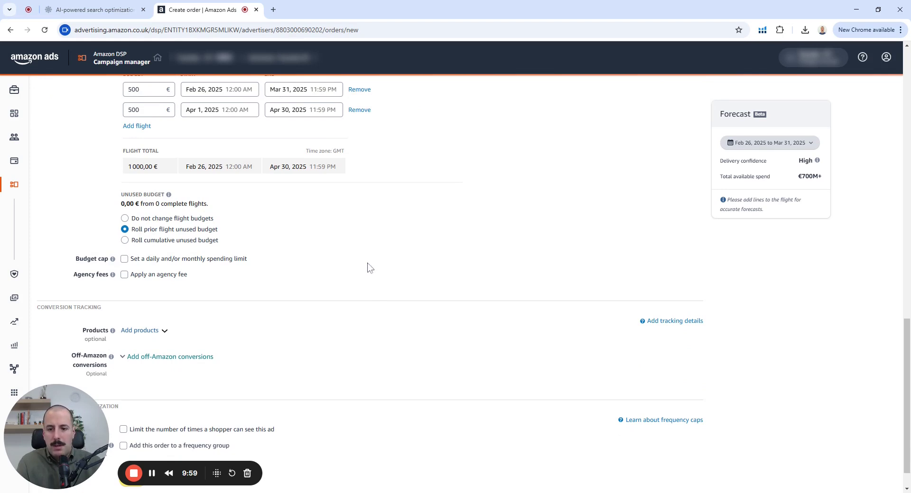
pyautogui.scroll(-1, 369, 269)
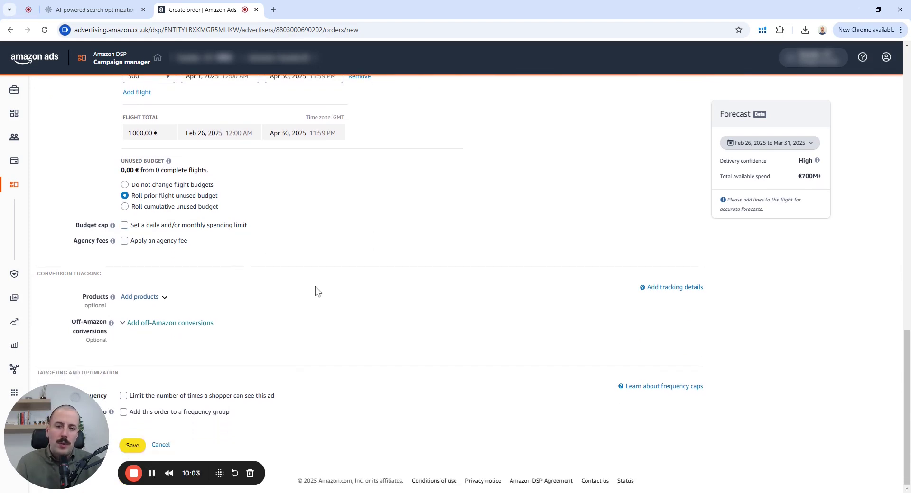
pyautogui.click(124, 225)
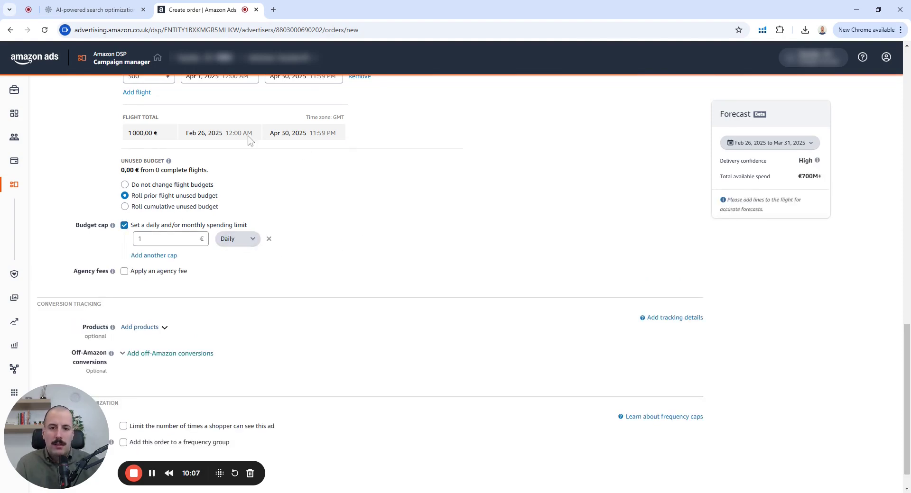
pyautogui.scroll(2, 248, 139)
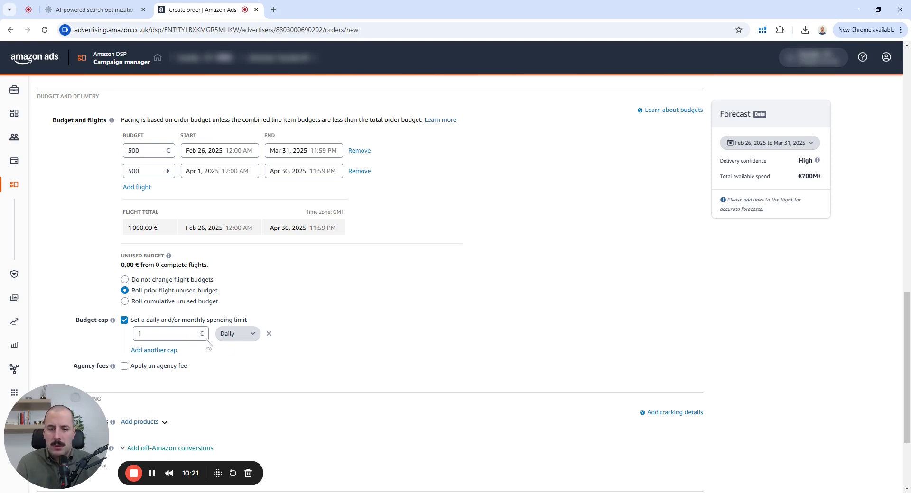
pyautogui.click(243, 335)
pyautogui.click(231, 348)
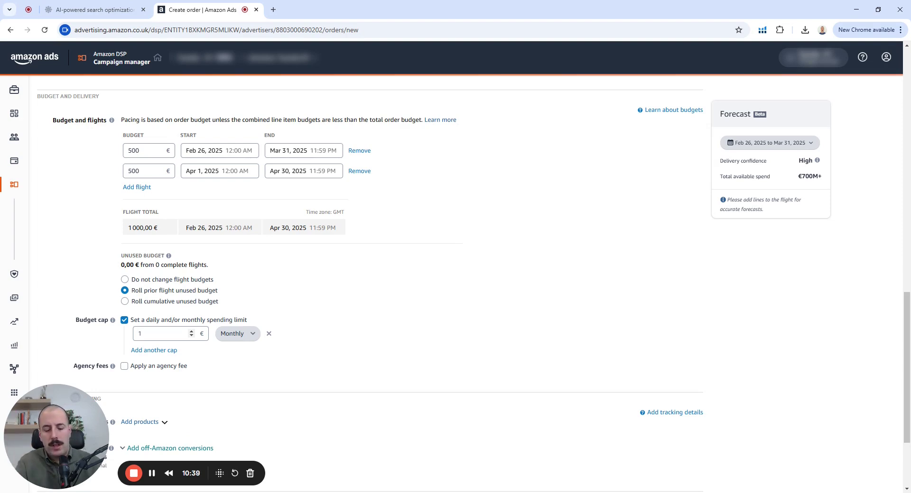
pyautogui.click(123, 320)
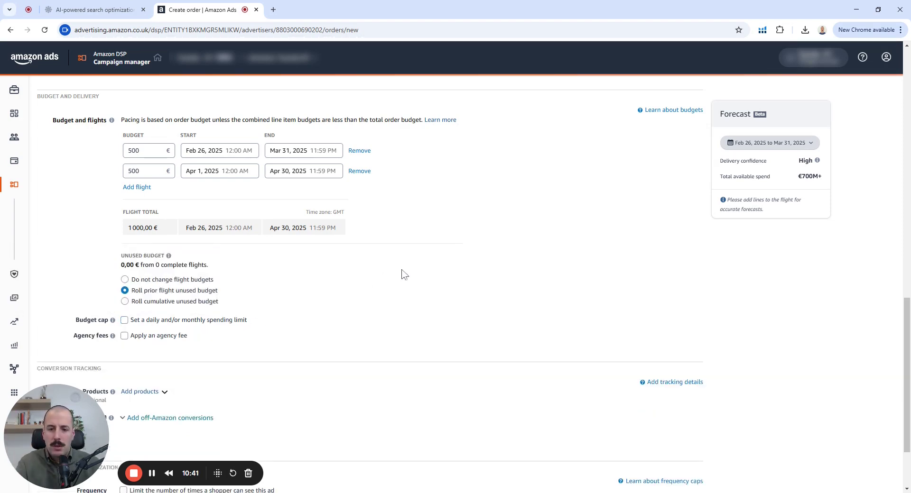
# Read the explanation of the agency fees setting
pyautogui.click(112, 336)
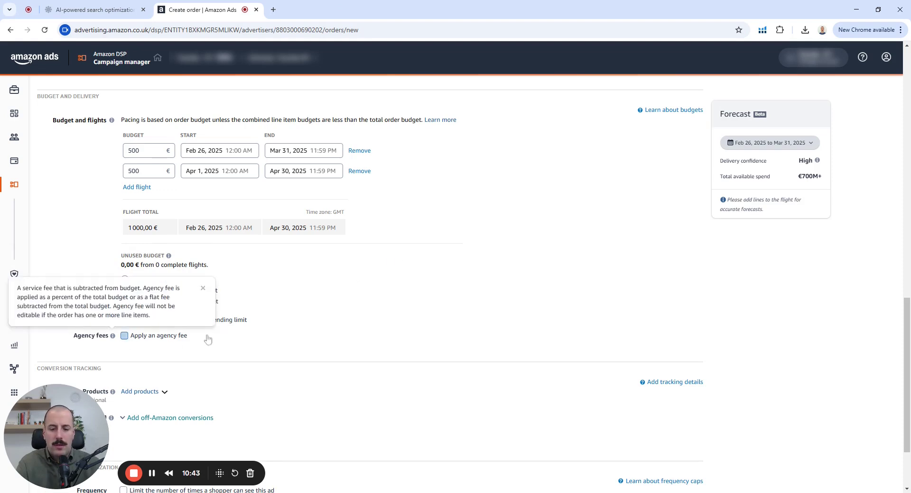
pyautogui.moveTo(112, 337)
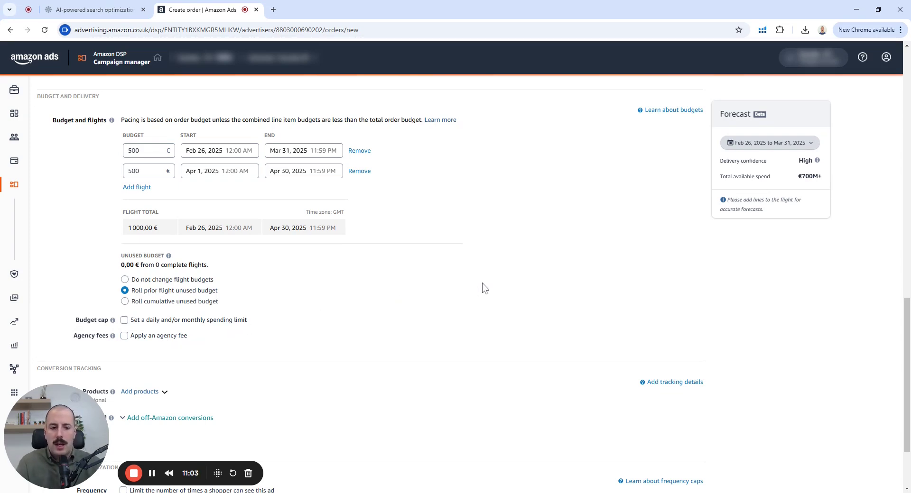
pyautogui.scroll(-2, 500, 261)
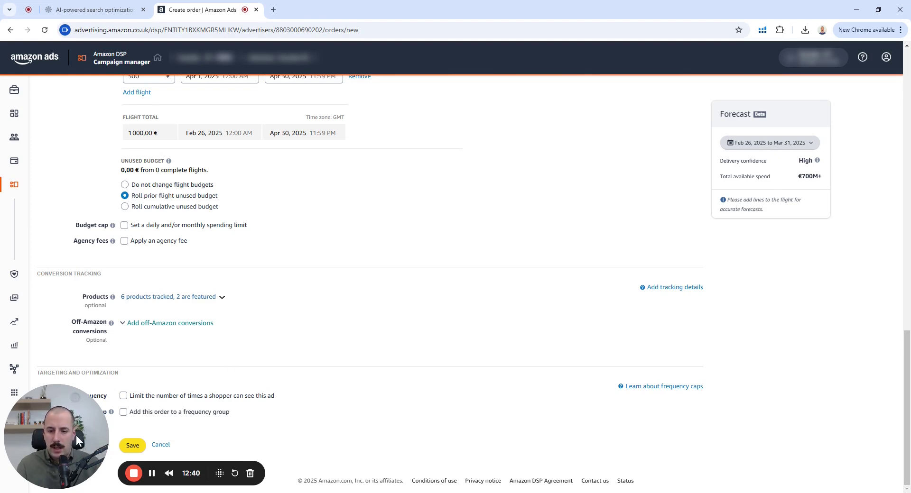
pyautogui.moveTo(76, 436); pyautogui.dragTo(415, 403)
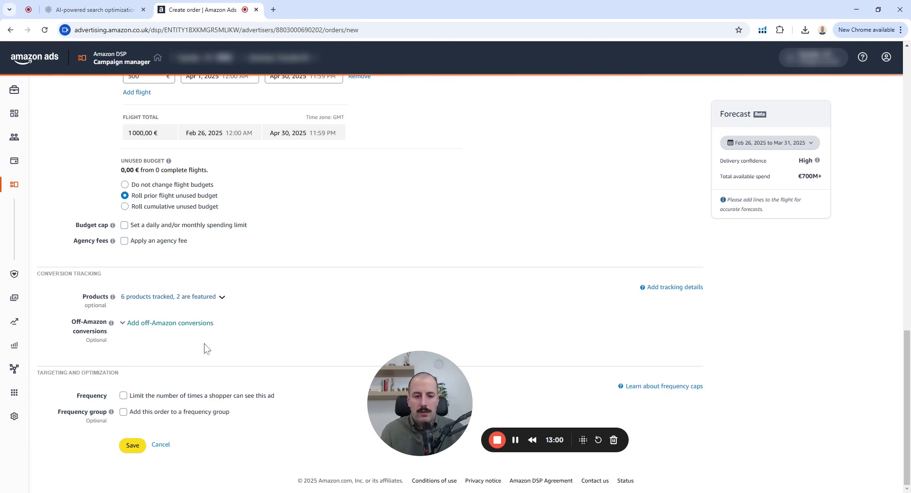
pyautogui.moveTo(431, 408); pyautogui.dragTo(408, 301)
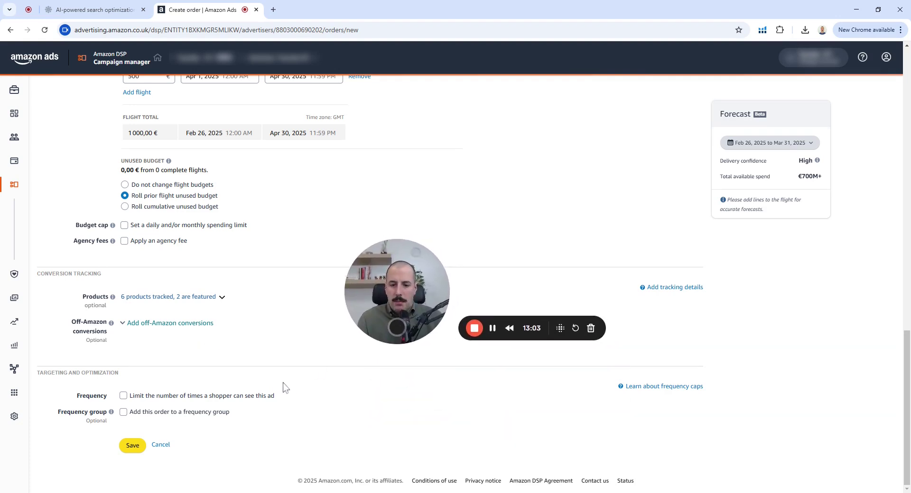
# Limit how often a shopper can see the ad to 10 times in 1 day and check the frequency group explanation
pyautogui.click(123, 396)
pyautogui.scroll(-1, 386, 421)
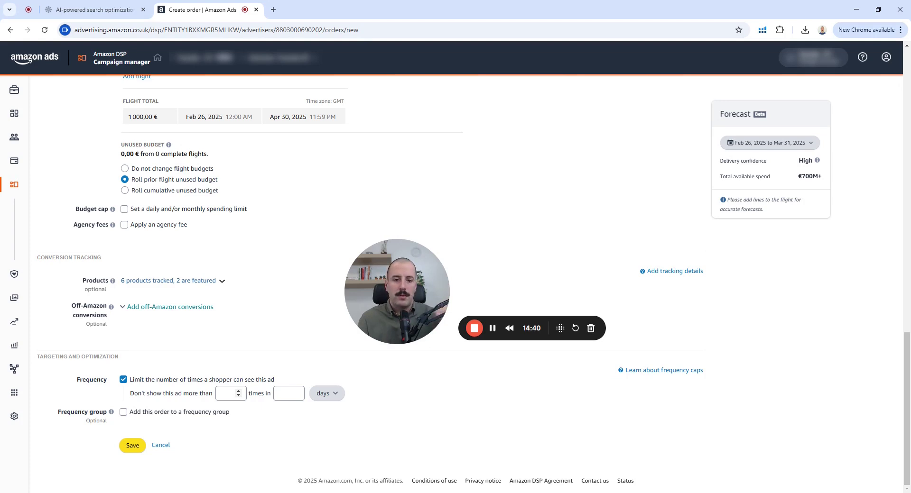
pyautogui.click(228, 393)
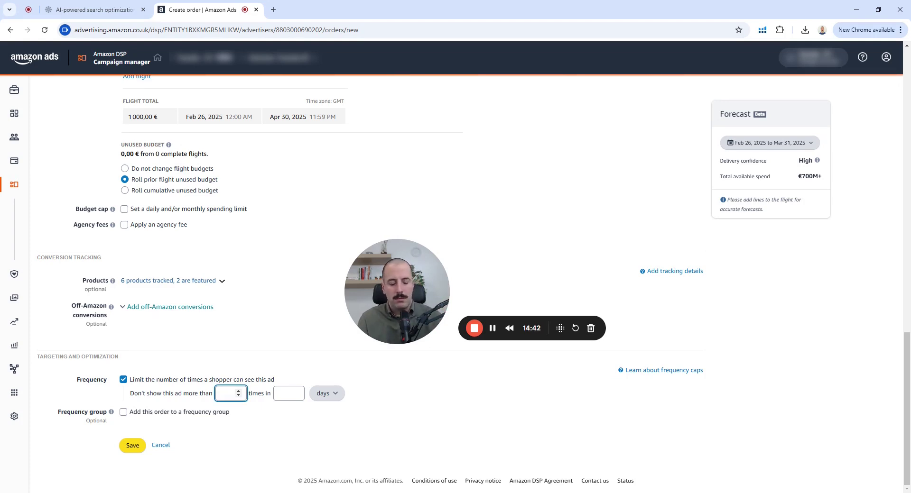
pyautogui.write('10')
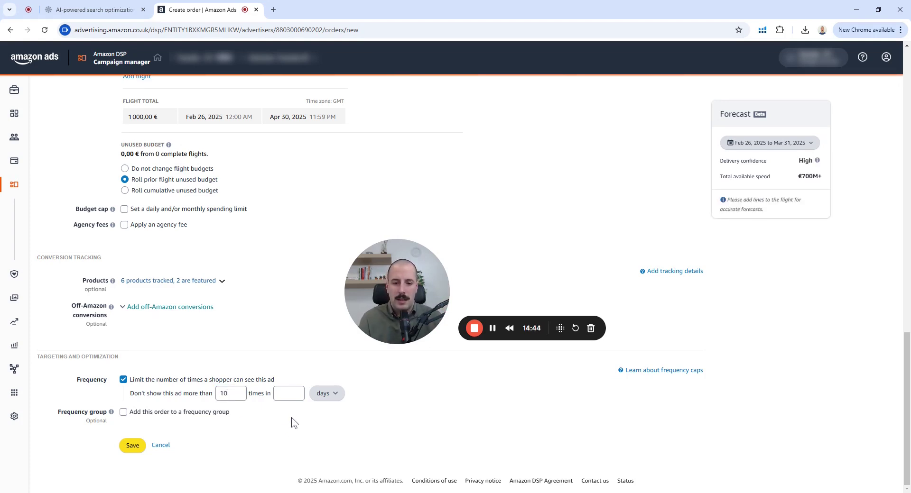
pyautogui.click(296, 392)
pyautogui.click(313, 426)
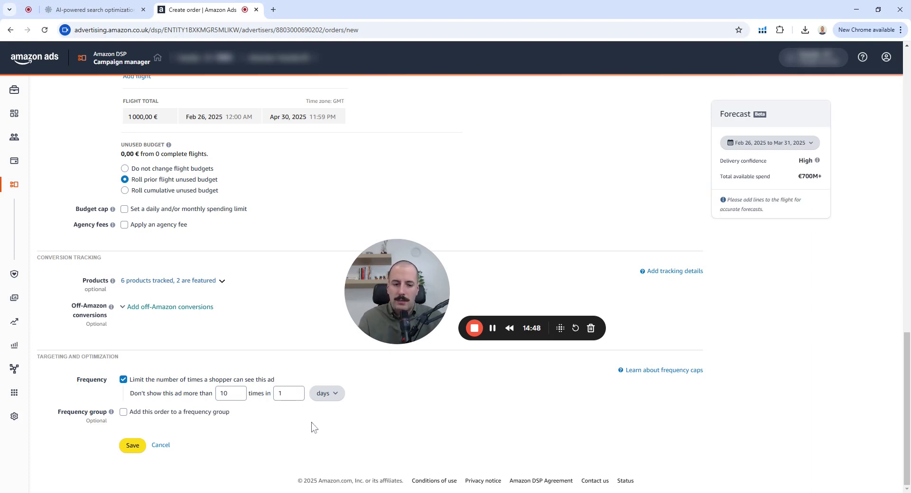
pyautogui.moveTo(111, 415)
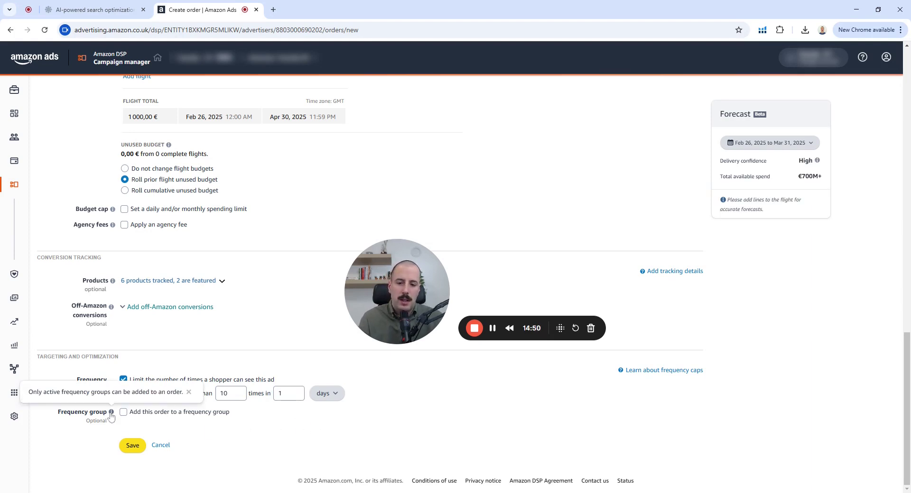